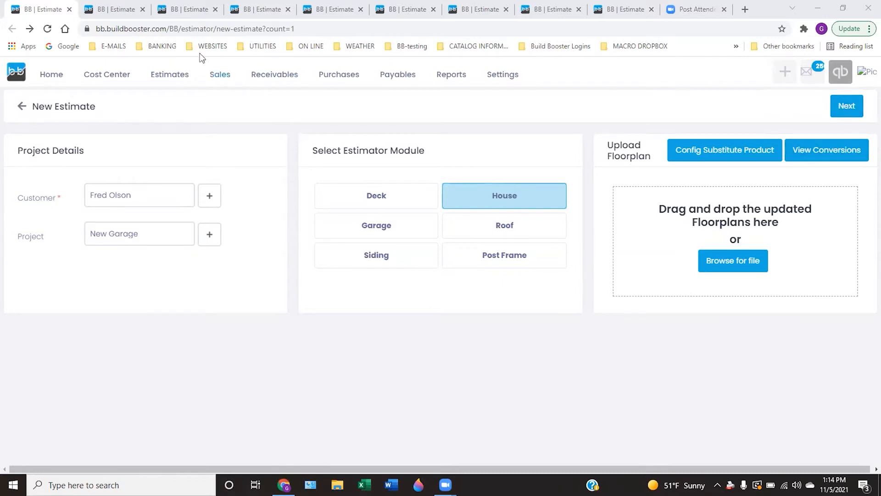
# Step: Review the existing house estimate from its construction specifications and selections through the main floor's footprint dimensions
pyautogui.click(112, 7)
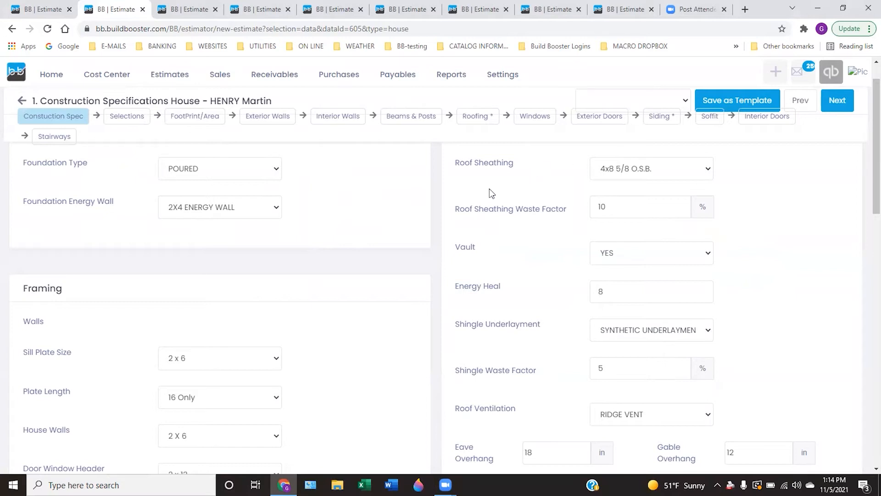
pyautogui.click(138, 117)
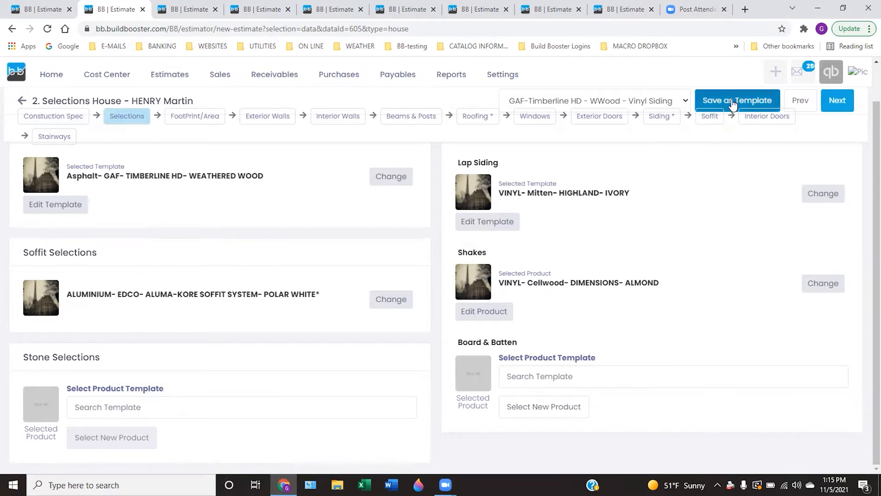
pyautogui.click(837, 100)
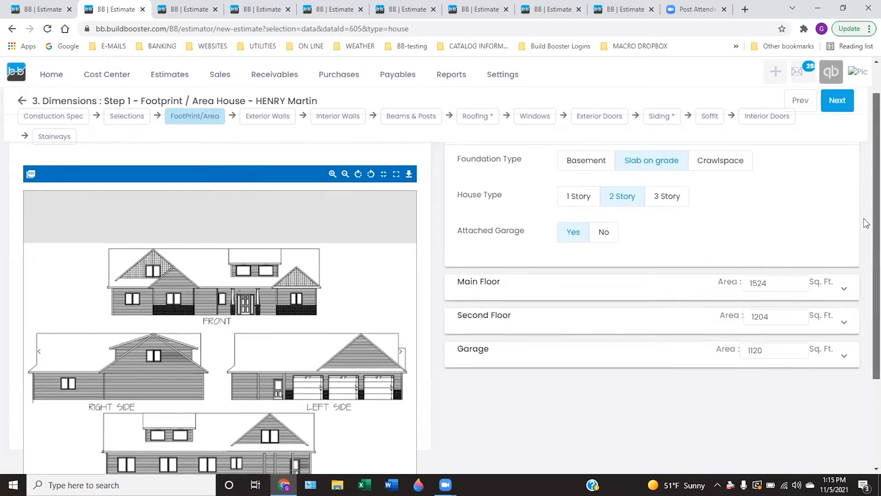
pyautogui.scroll(1, 866, 223)
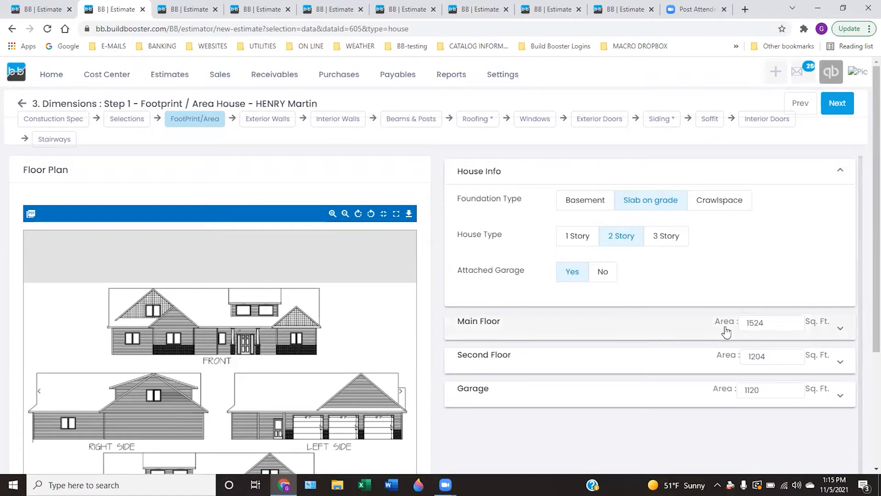
pyautogui.click(840, 331)
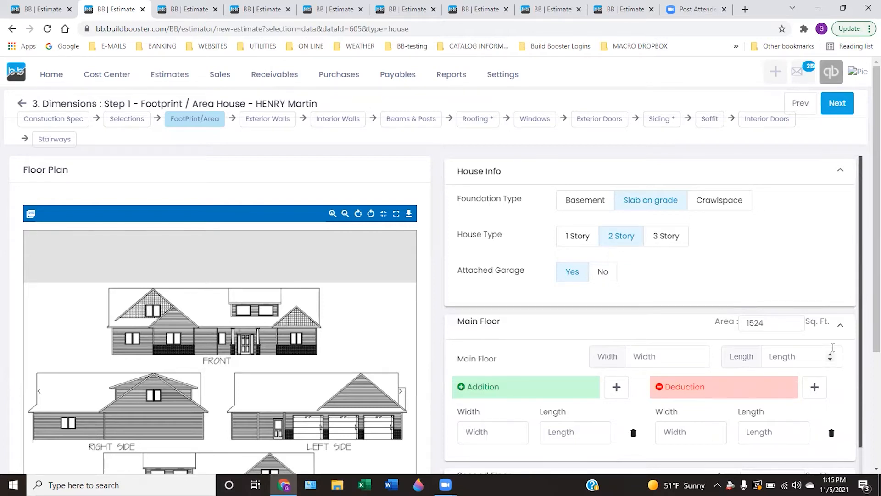
pyautogui.click(840, 329)
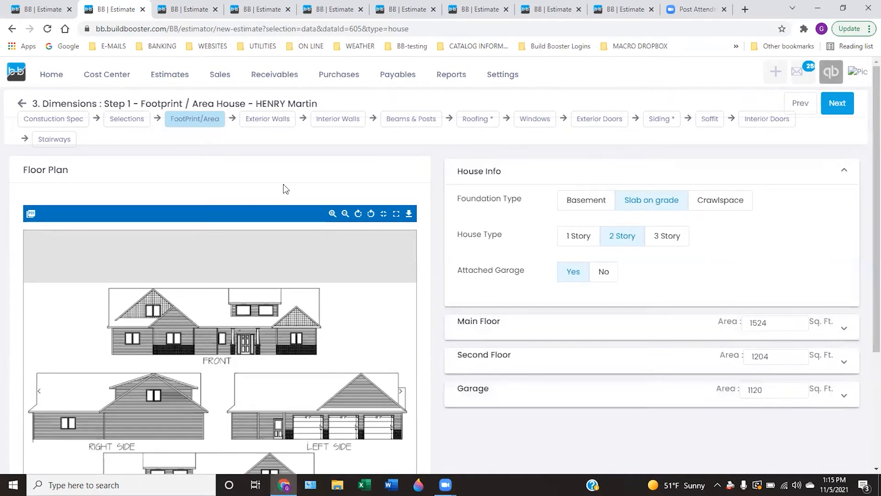
# Step: Examine the main floor's primary exterior walls and primary interior walls in the house estimate
pyautogui.click(262, 123)
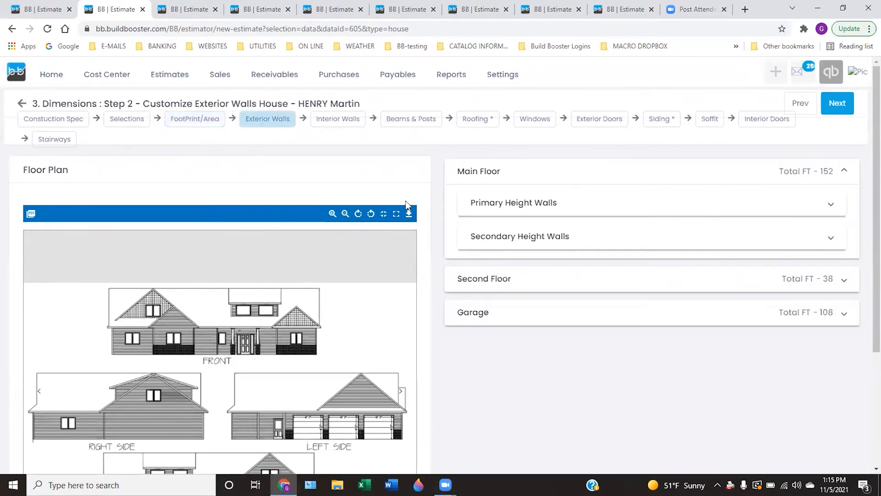
pyautogui.click(486, 205)
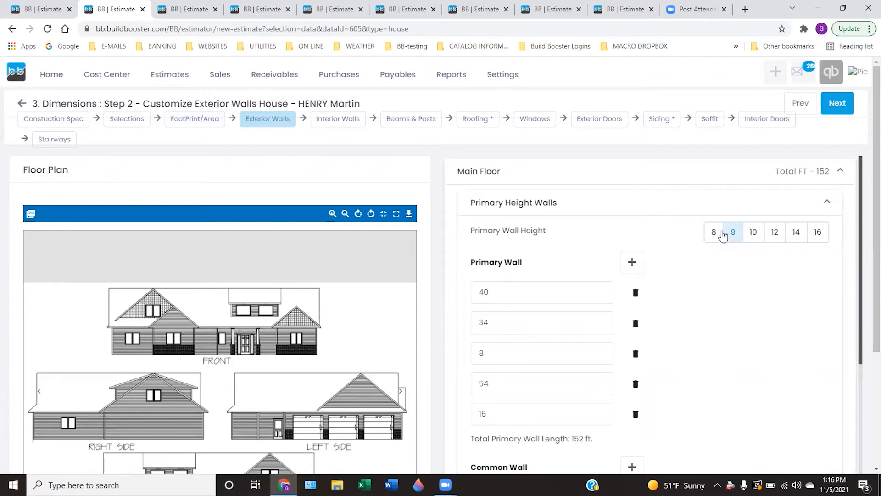
pyautogui.click(337, 119)
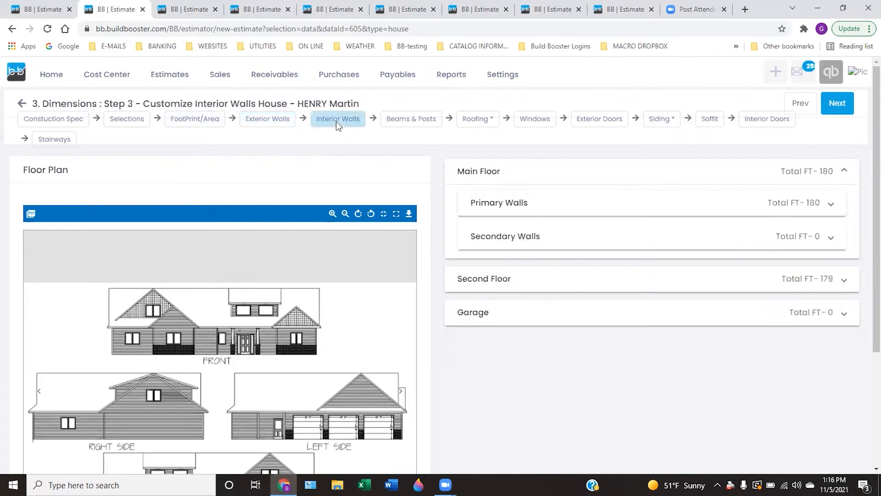
pyautogui.click(494, 212)
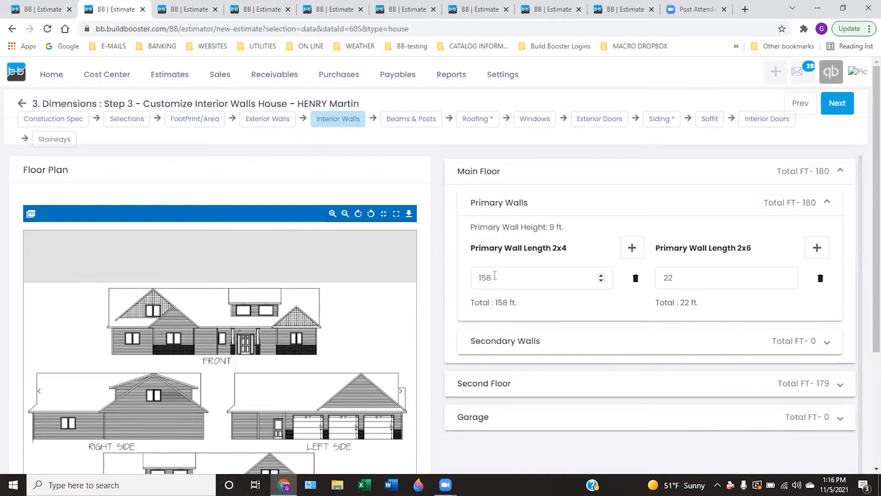
# Step: Examine the house's exterior beams and posts and its roofing dimensions
pyautogui.click(407, 116)
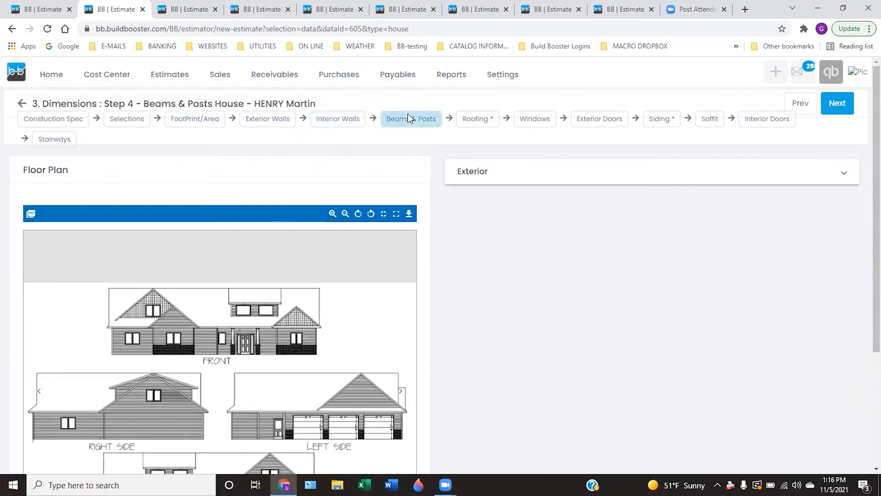
pyautogui.click(516, 183)
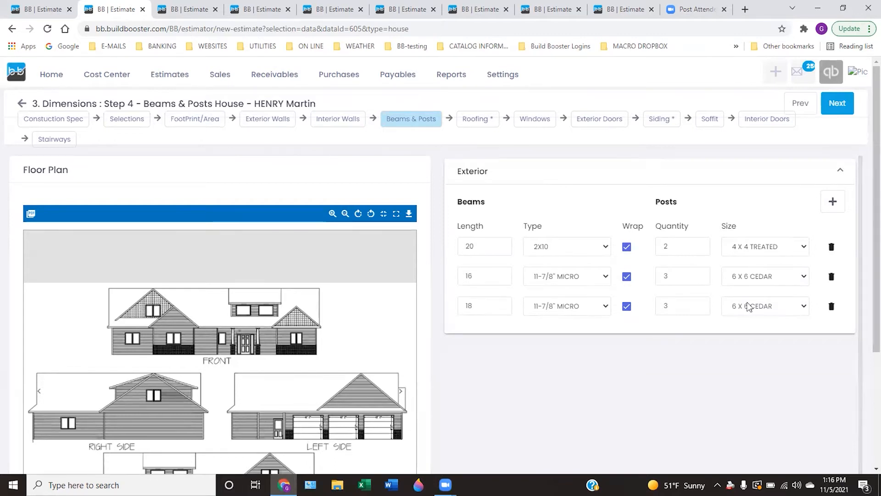
pyautogui.click(476, 119)
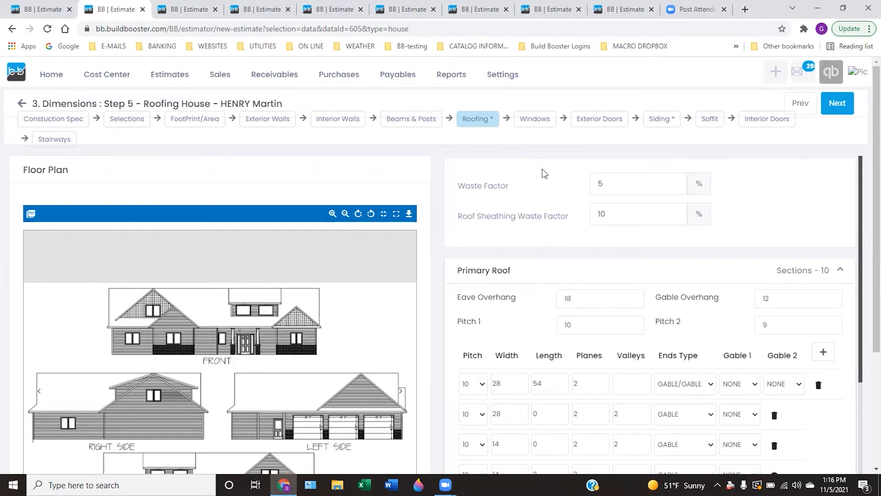
# Step: Examine the house's exterior openings and finishes, from windows and exterior doors through siding and soffit
pyautogui.click(537, 120)
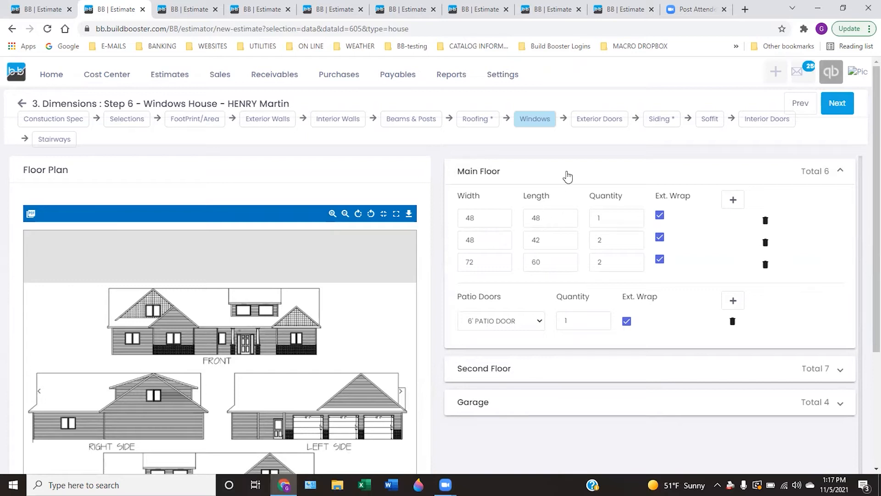
pyautogui.click(601, 117)
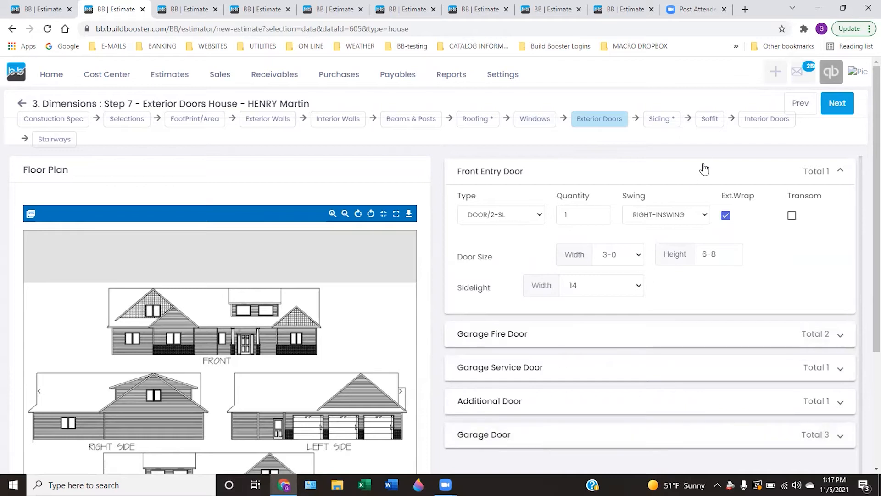
pyautogui.click(828, 105)
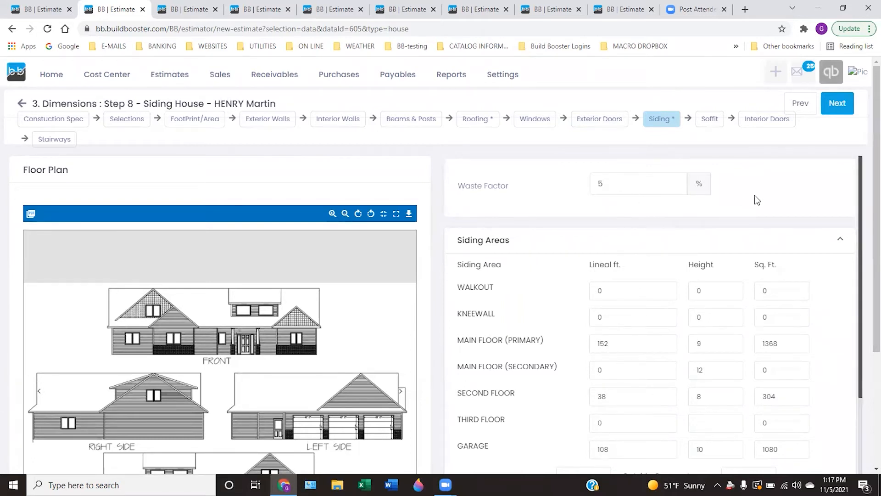
pyautogui.click(710, 120)
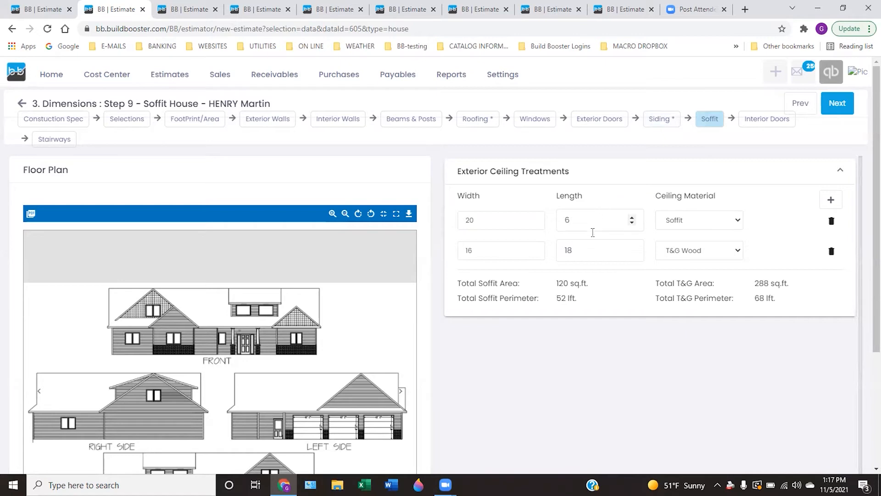
# Step: Check the available interior door types for the main floor and view the house's stairway information
pyautogui.click(759, 118)
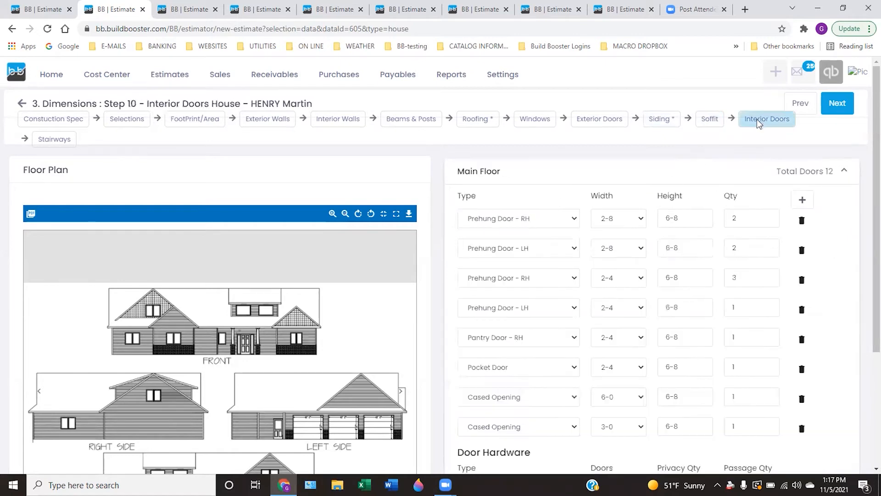
pyautogui.click(572, 220)
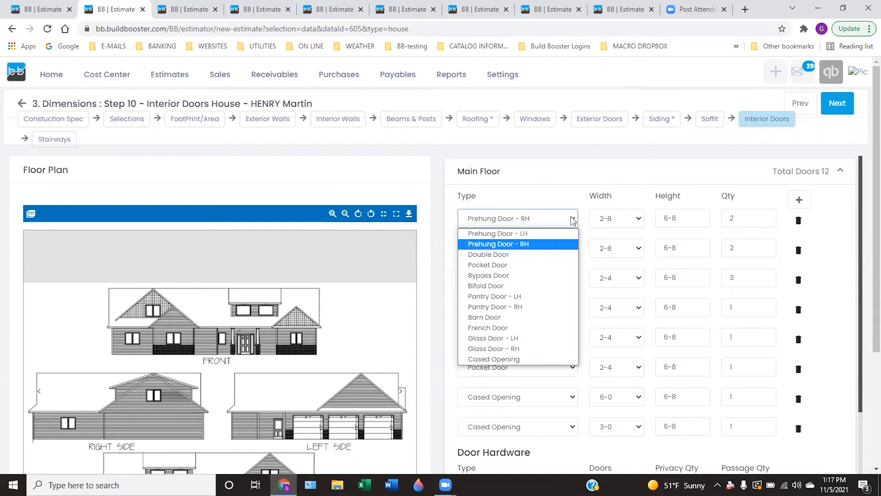
pyautogui.click(573, 219)
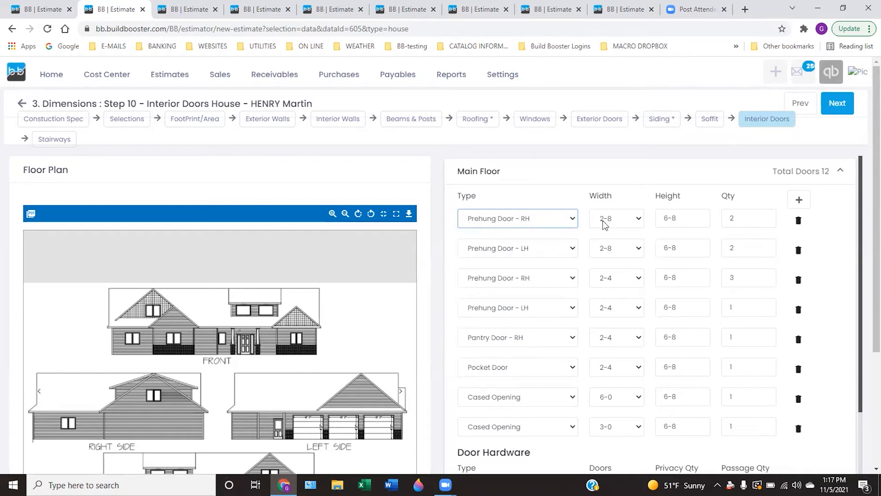
pyautogui.click(828, 106)
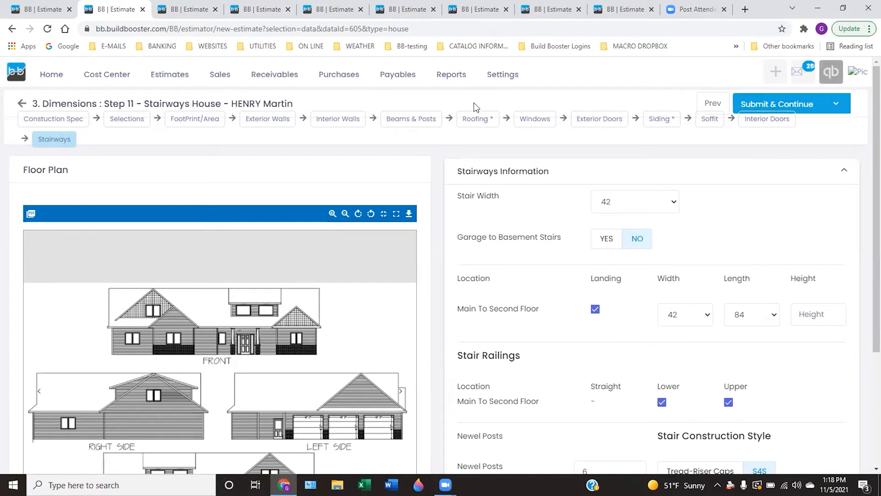
# Step: Look over the completed house estimate's priced material list
pyautogui.click(182, 11)
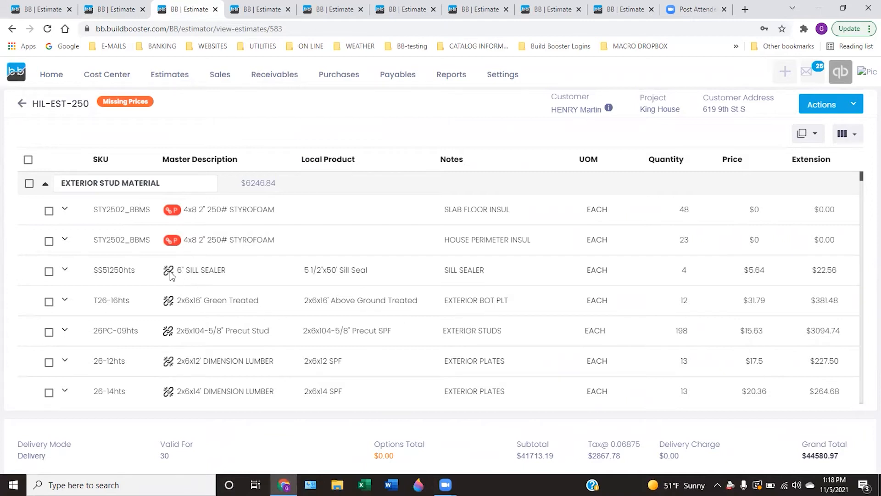
pyautogui.click(114, 81)
# Step: Review the existing garage estimate's construction specifications and selections through to its footprint and attic dimensions
pyautogui.click(265, 10)
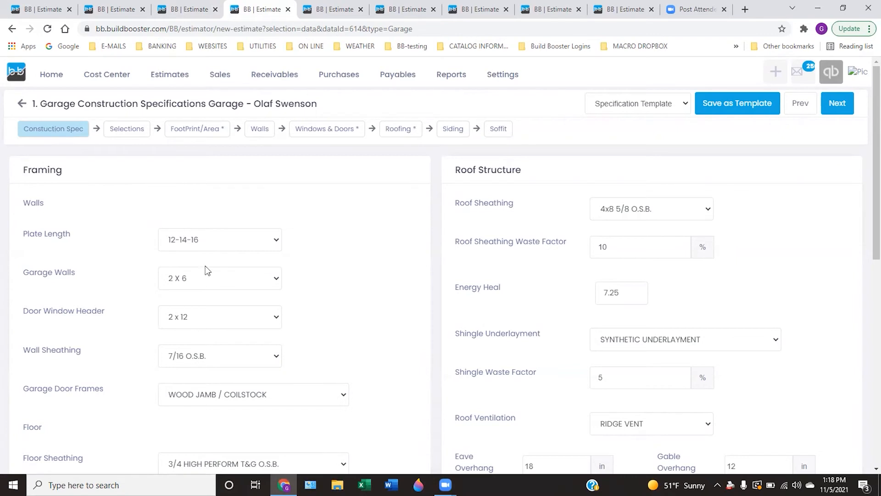
pyautogui.click(120, 128)
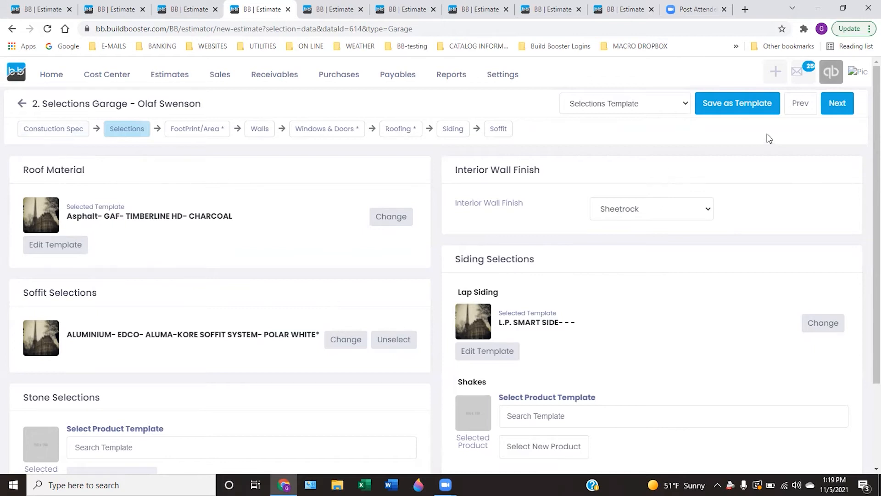
pyautogui.click(839, 104)
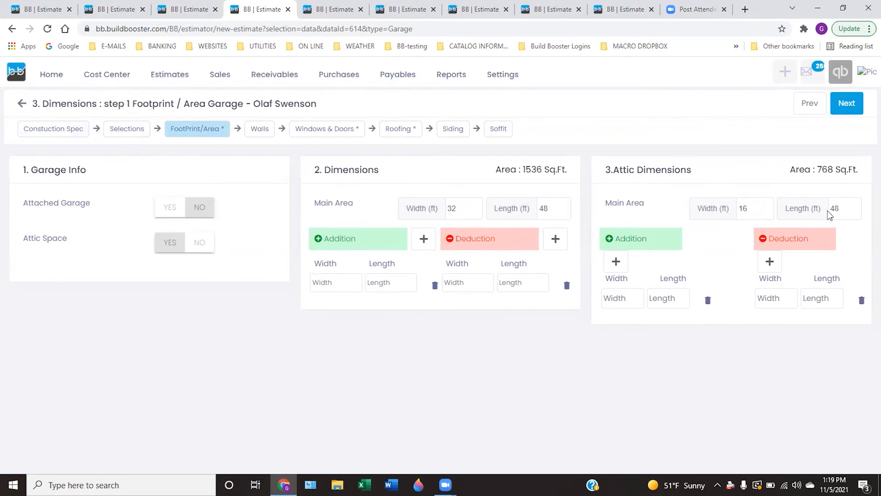
# Step: Examine the garage's wall lengths and height options, along with its windows and doors
pyautogui.click(843, 112)
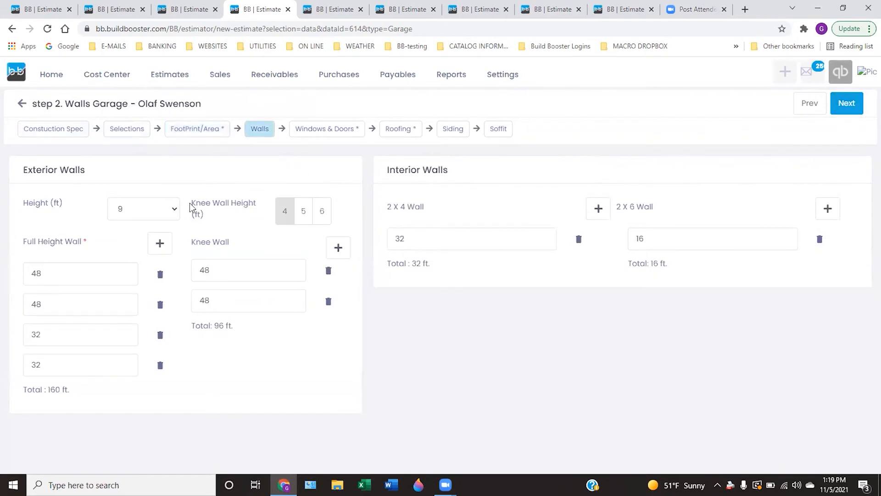
pyautogui.click(134, 211)
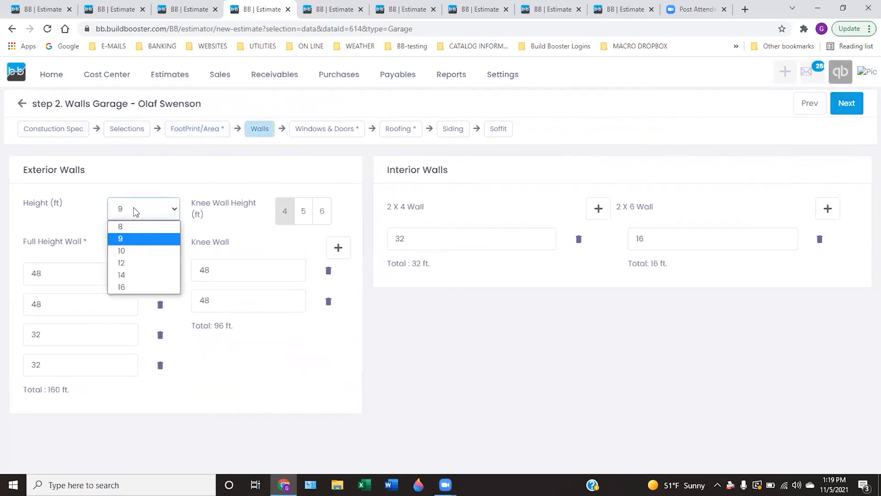
pyautogui.click(134, 211)
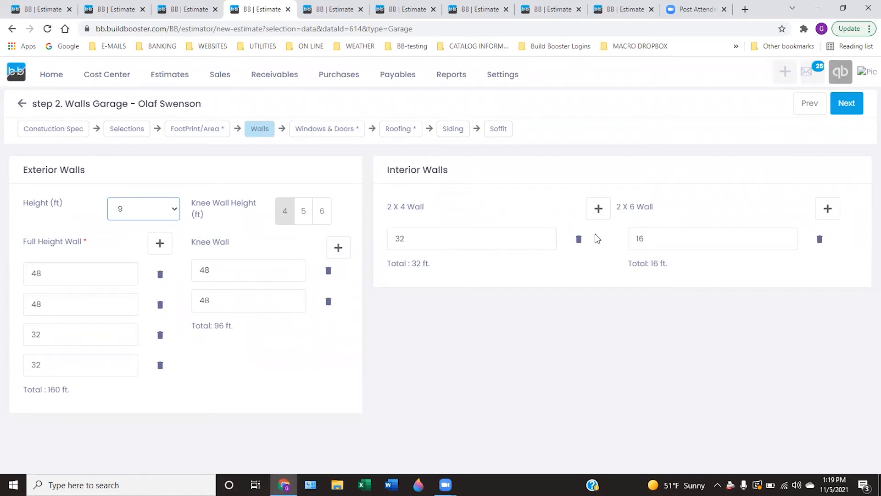
pyautogui.click(847, 109)
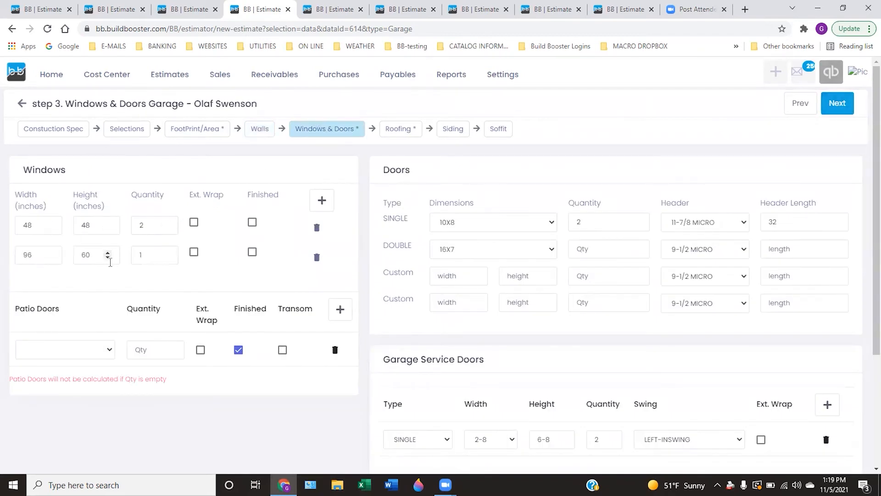
# Step: Examine the garage's roofing dimensions and the ends type options for the primary roof
pyautogui.click(394, 129)
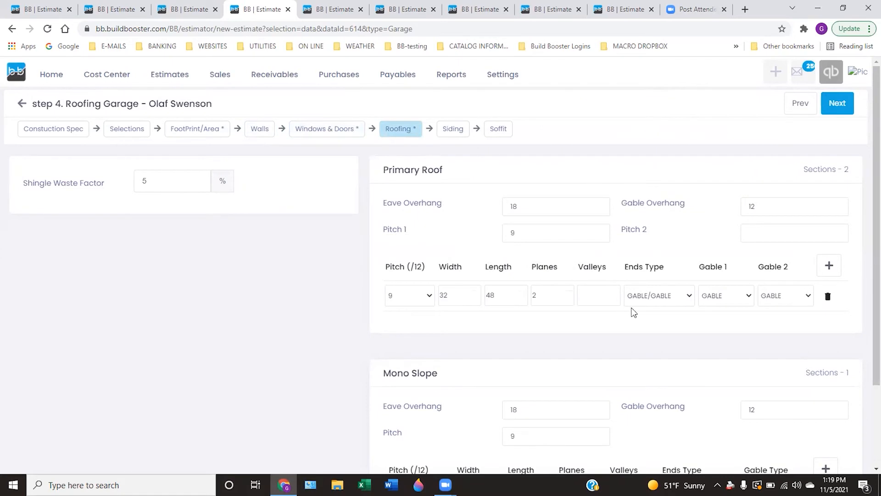
pyautogui.click(692, 299)
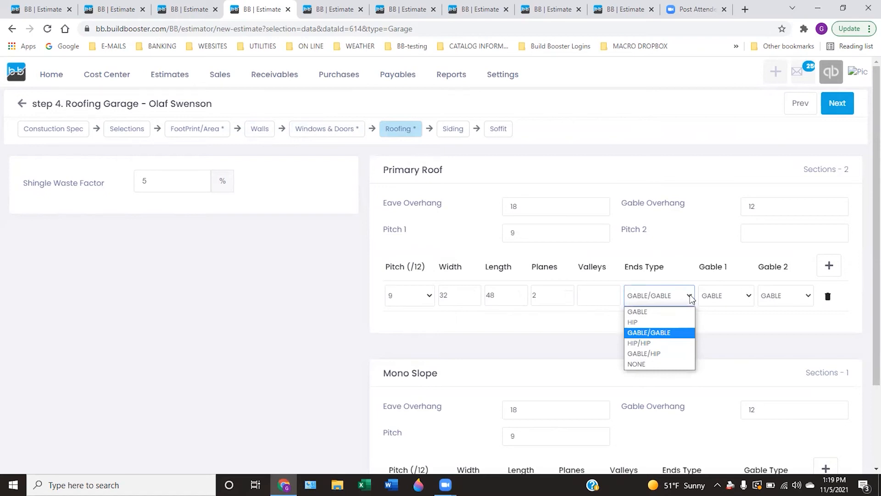
pyautogui.click(691, 299)
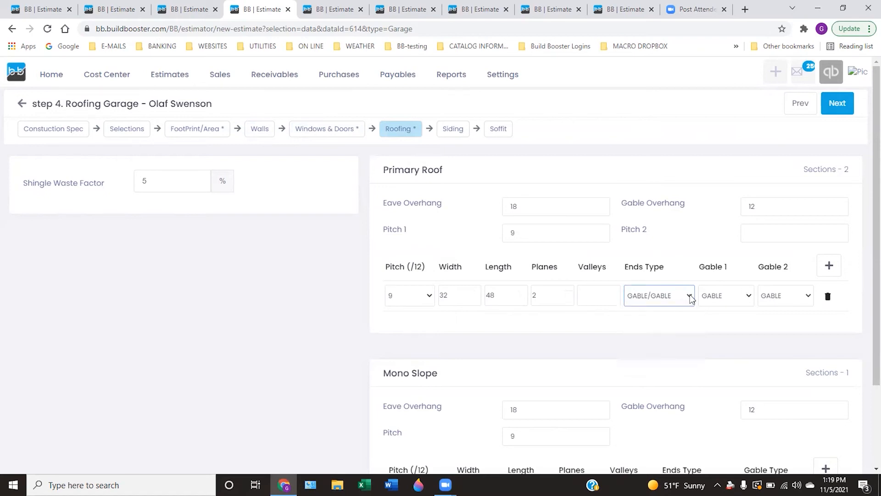
# Step: Review the garage's siding and soffit inputs and look over the completed garage estimate's material list
pyautogui.click(836, 110)
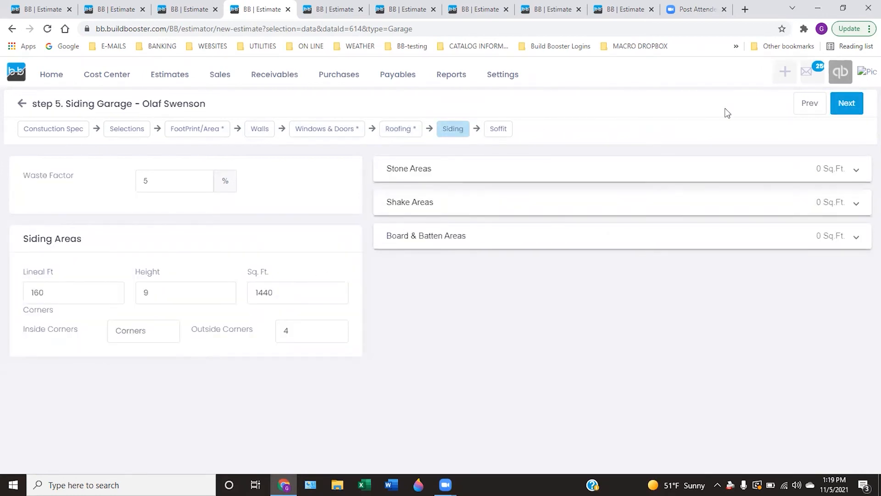
pyautogui.click(834, 110)
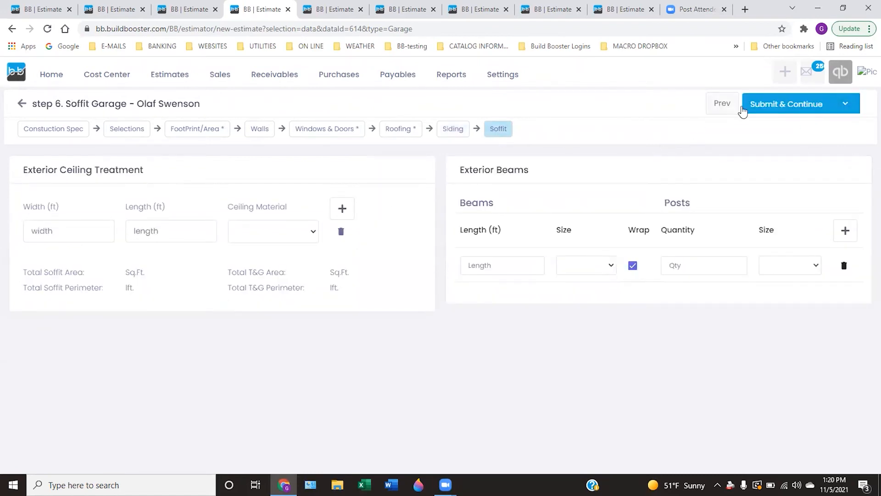
pyautogui.click(328, 14)
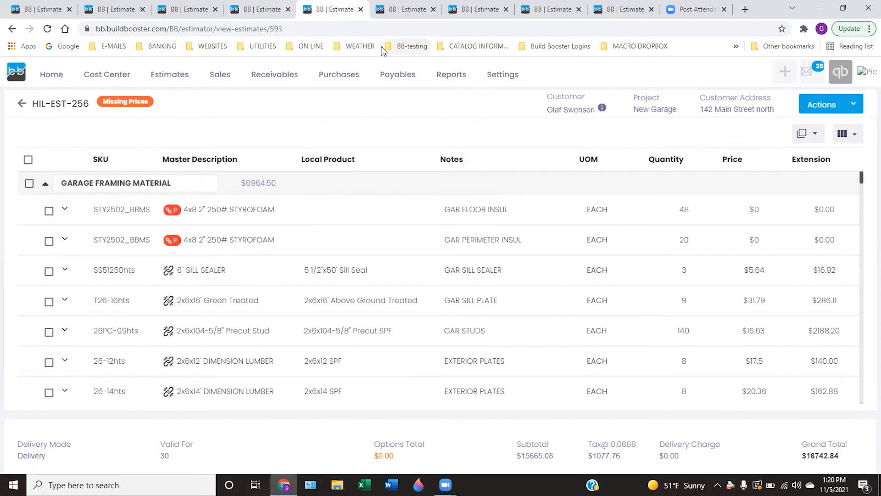
# Step: Open the existing post frame estimate's construction specifications and examine the framing type options
pyautogui.click(404, 14)
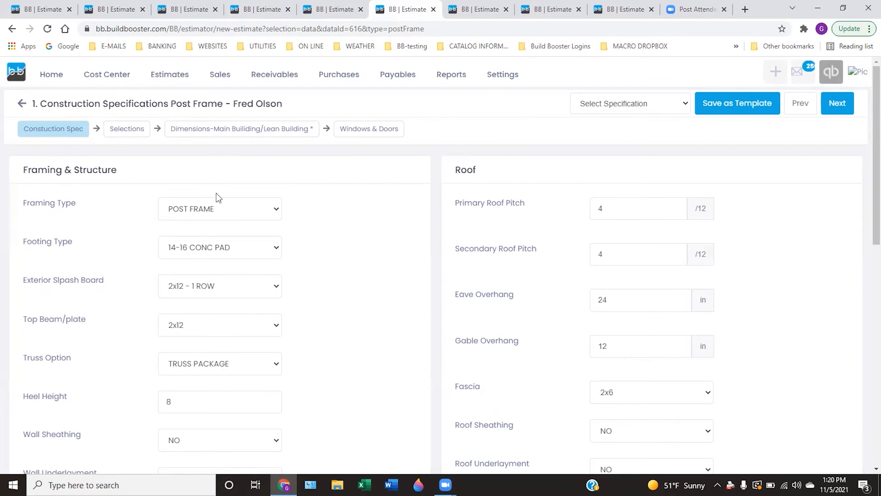
pyautogui.click(275, 211)
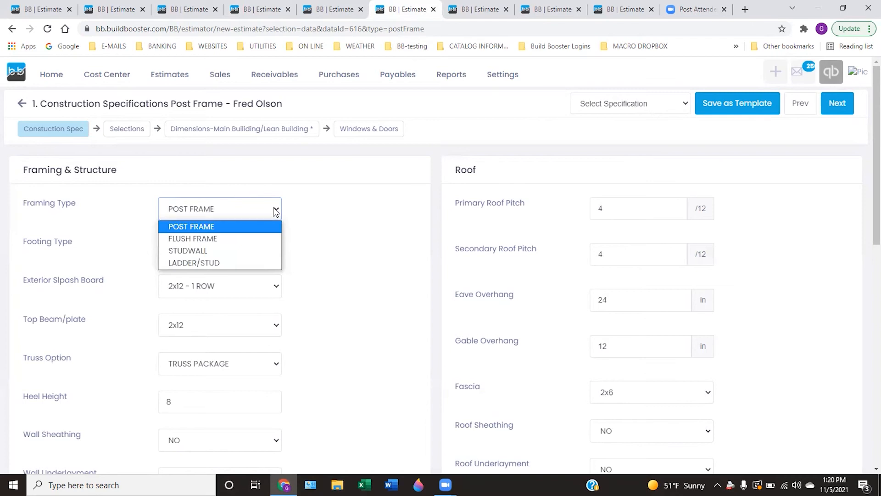
pyautogui.click(275, 211)
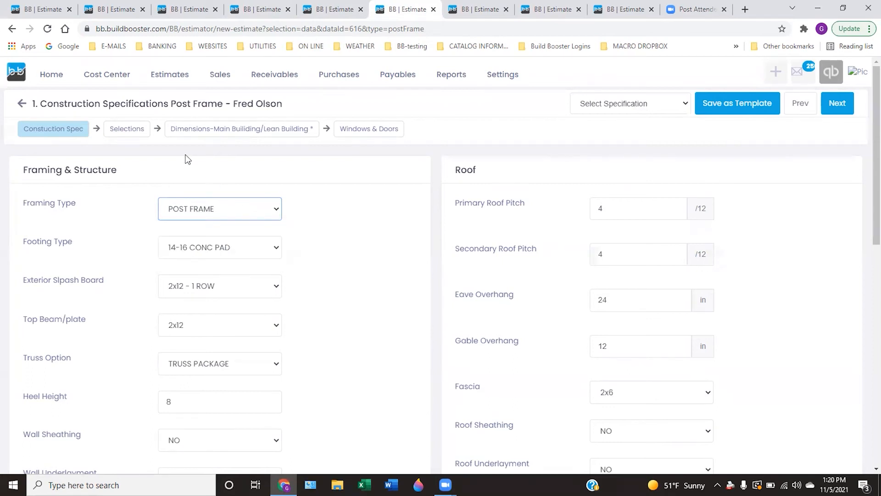
# Step: Review the post frame estimate's roof, wall and soffit selections and the main building's dimensions, columns, liner and bracing
pyautogui.click(127, 130)
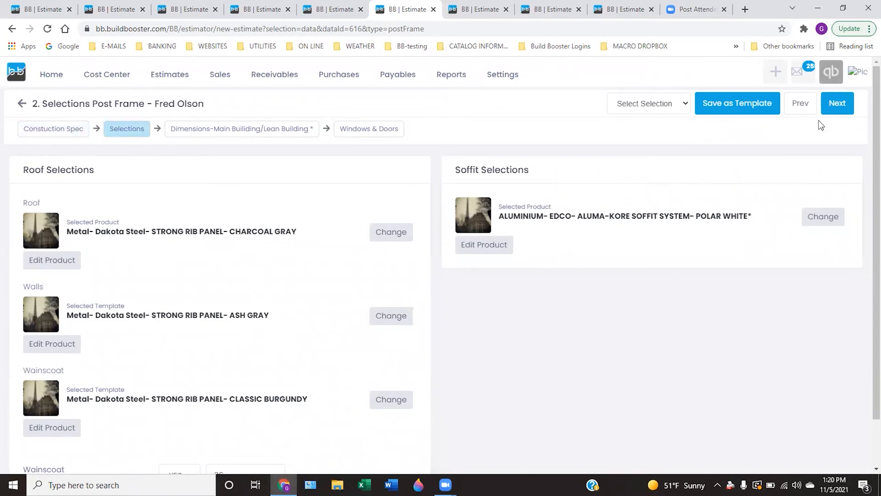
pyautogui.click(836, 106)
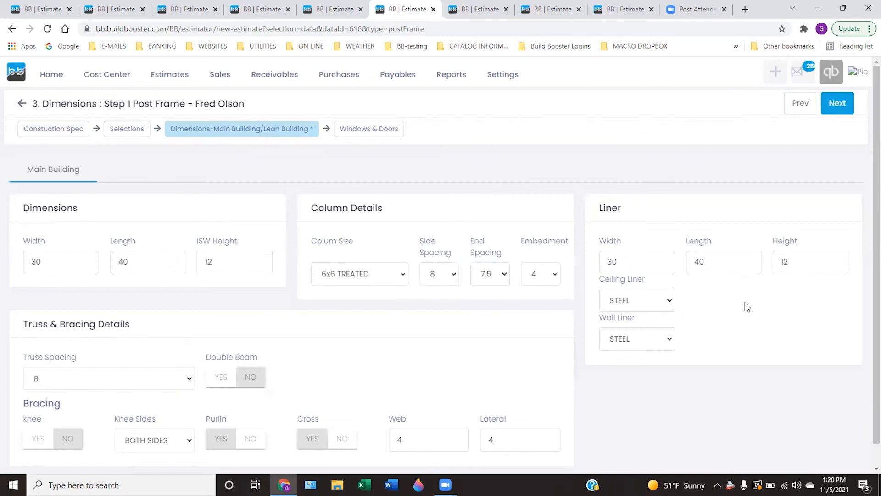
pyautogui.scroll(-1, 866, 241)
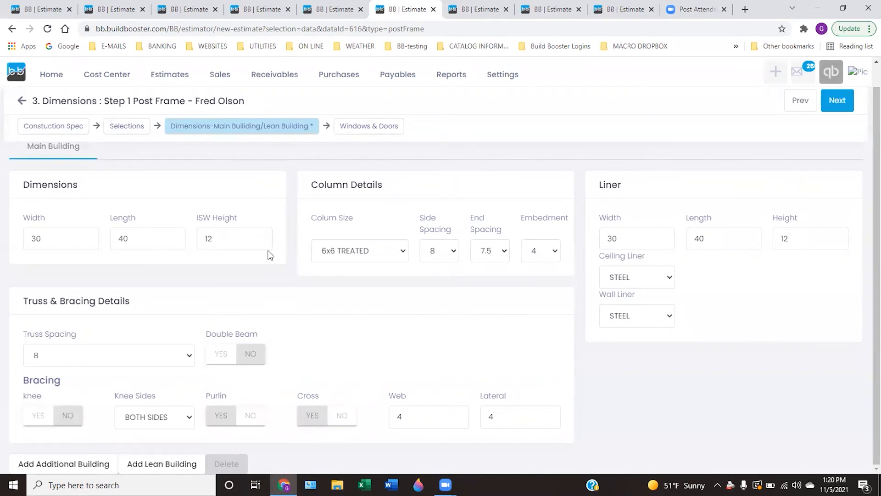
# Step: Examine the post frame building's windows and its exterior, overhead, sliding and bifold door inputs
pyautogui.click(376, 131)
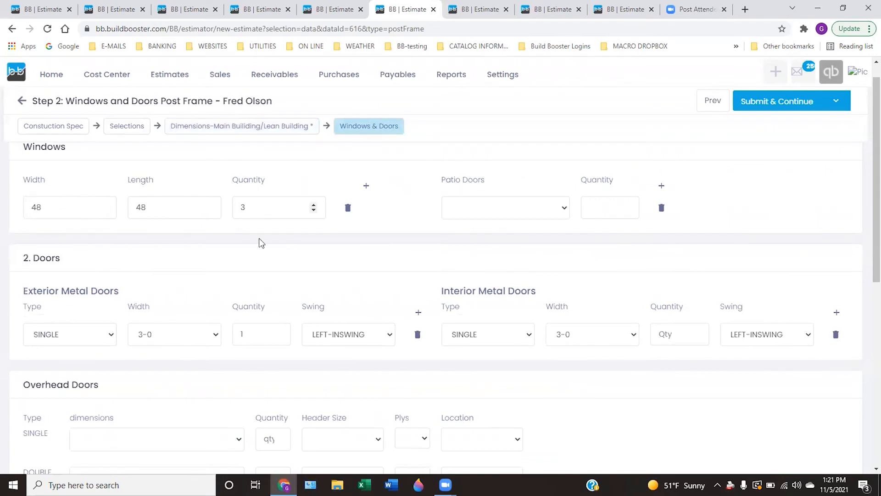
pyautogui.moveTo(874, 204); pyautogui.dragTo(865, 315)
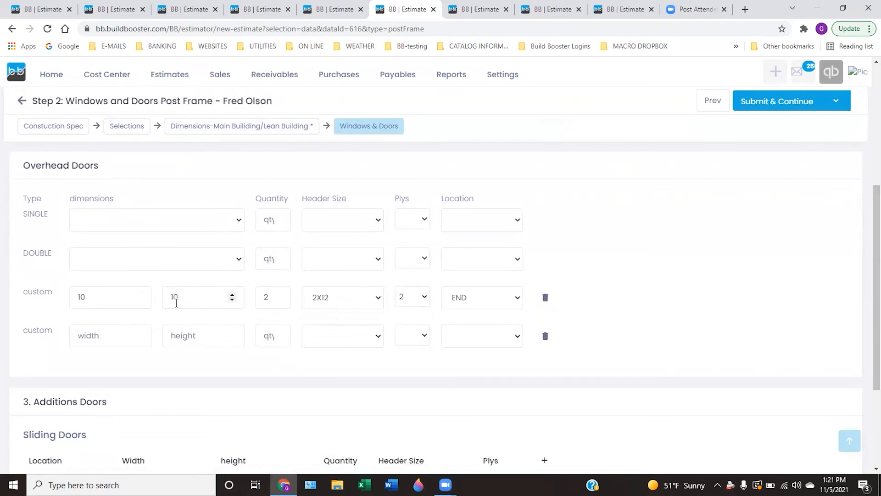
pyautogui.click(238, 222)
pyautogui.click(238, 222)
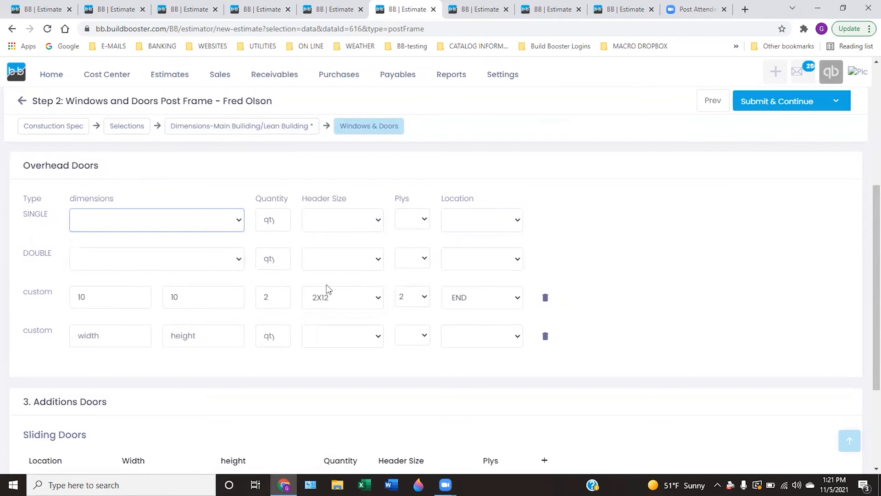
pyautogui.moveTo(866, 236); pyautogui.dragTo(865, 340)
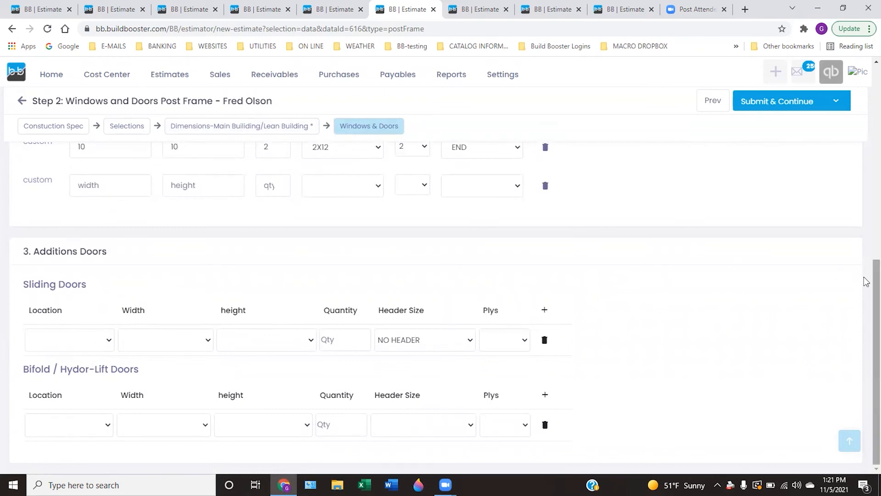
pyautogui.moveTo(866, 287); pyautogui.dragTo(866, 78)
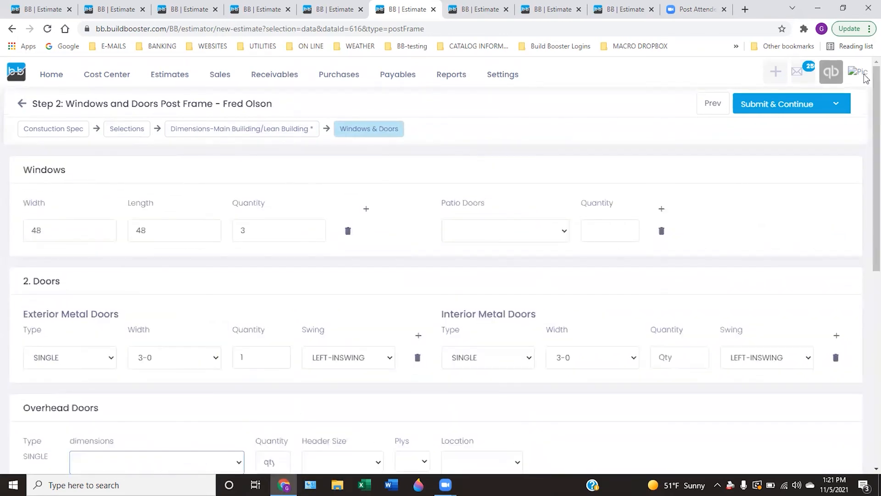
# Step: Open the completed post frame estimate's material list and select the 14"-16" CONC PAD item under the concrete accessories
pyautogui.click(490, 14)
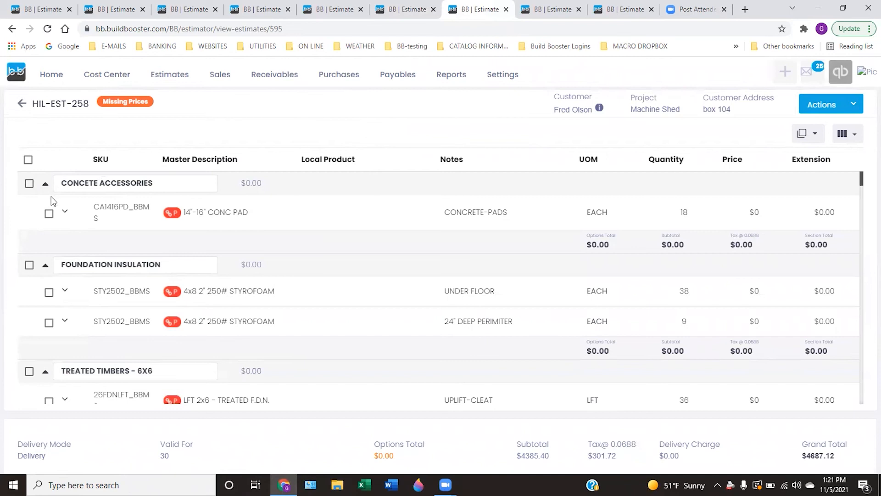
pyautogui.click(49, 215)
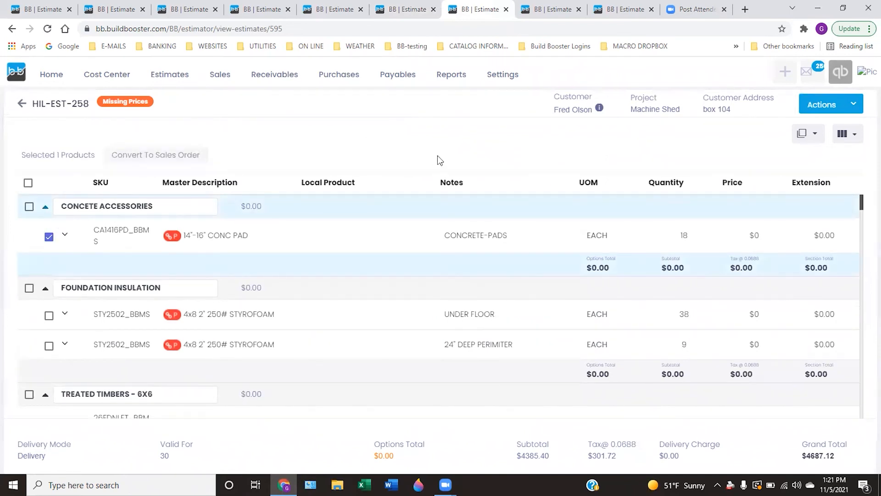
# Step: Review the deck estimate's decking, railing, framing and footing selections, and examine the area dimensions for Deck 1
pyautogui.click(551, 18)
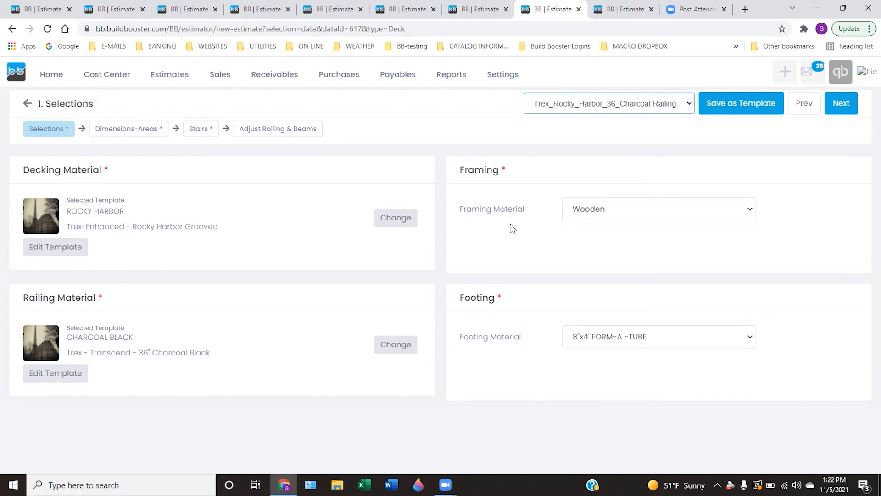
pyautogui.click(127, 129)
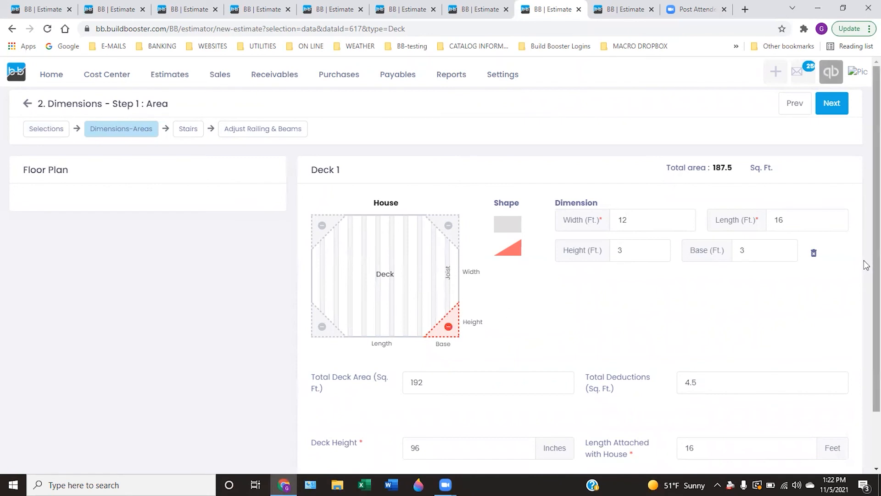
pyautogui.scroll(-2, 865, 275)
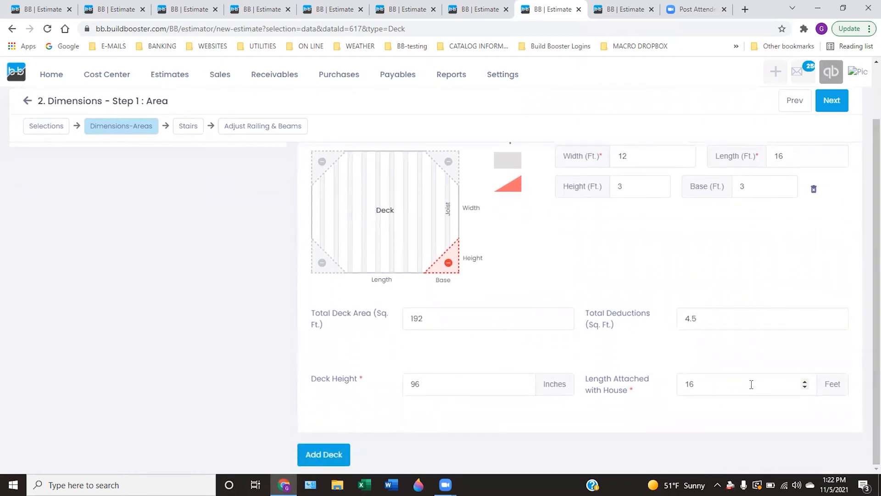
pyautogui.click(326, 454)
# Step: Examine the deck's stair, railing and beam inputs and look over the completed deck estimate's material list
pyautogui.click(192, 128)
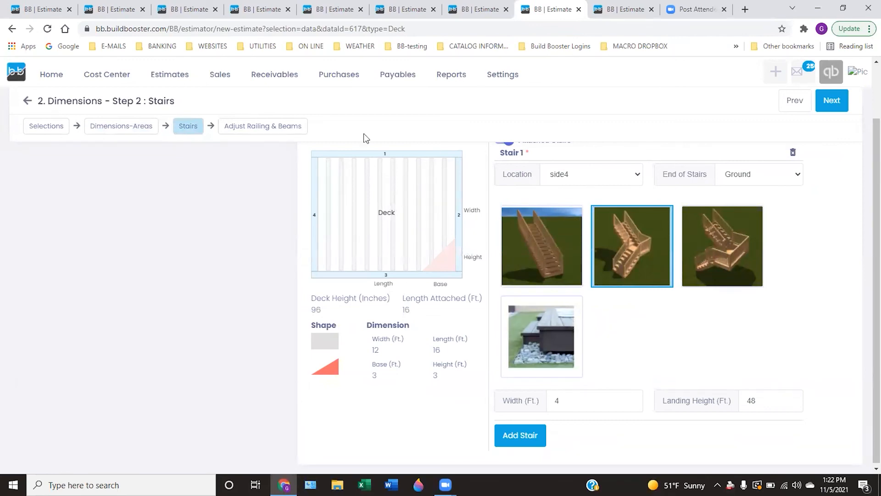
pyautogui.click(258, 125)
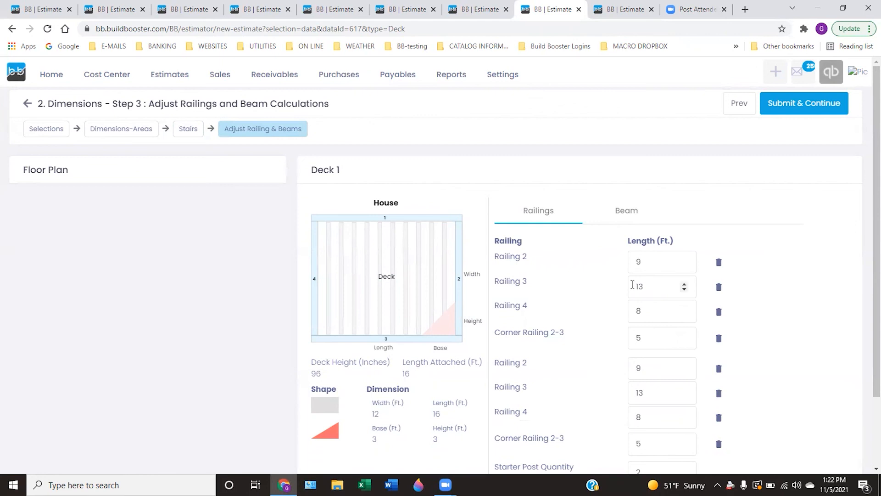
pyautogui.click(623, 211)
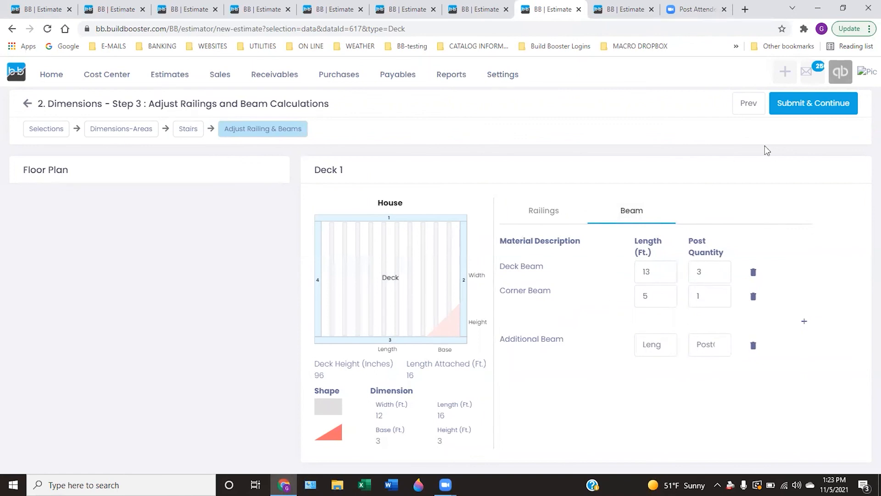
pyautogui.click(620, 11)
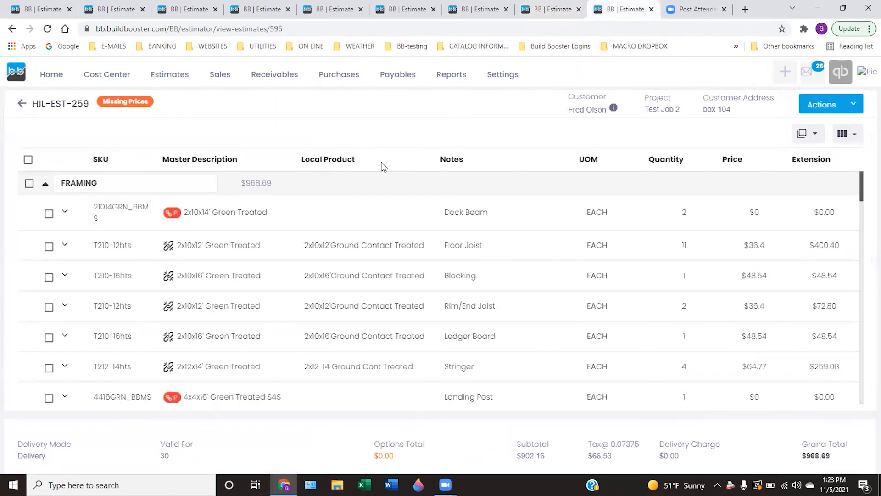